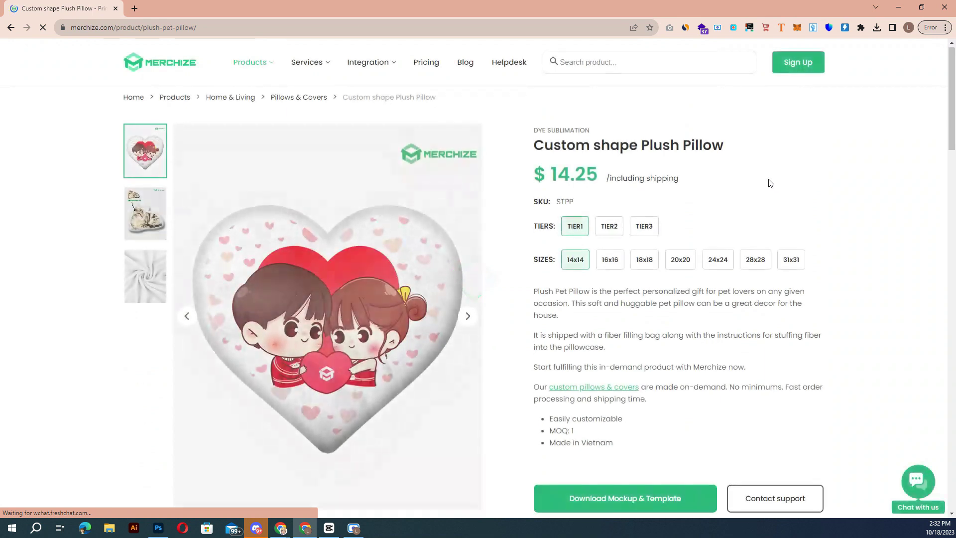
# Review the Custom shape Plush Pillow's size guide and open the mockup download link in its print guidelines.
pyautogui.scroll(-10, 768, 181)
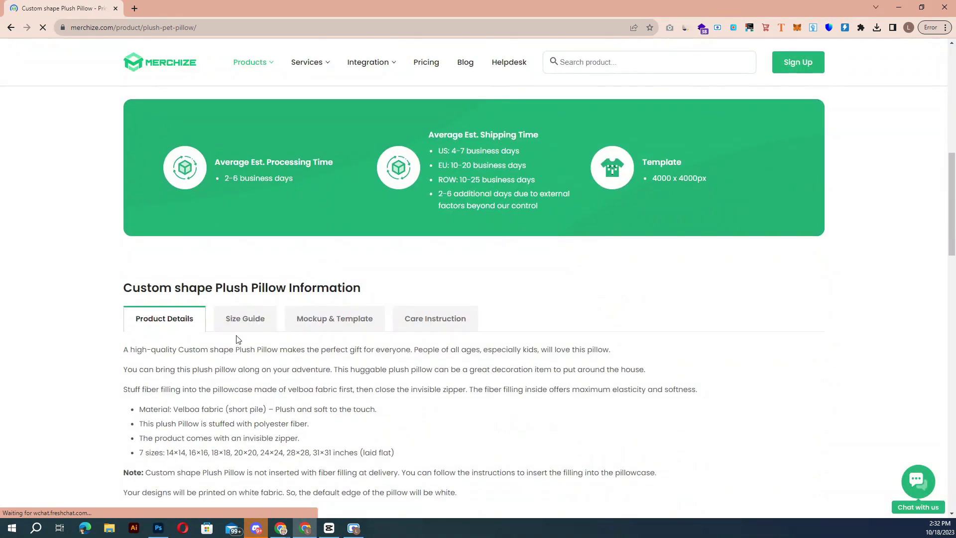
pyautogui.click(251, 321)
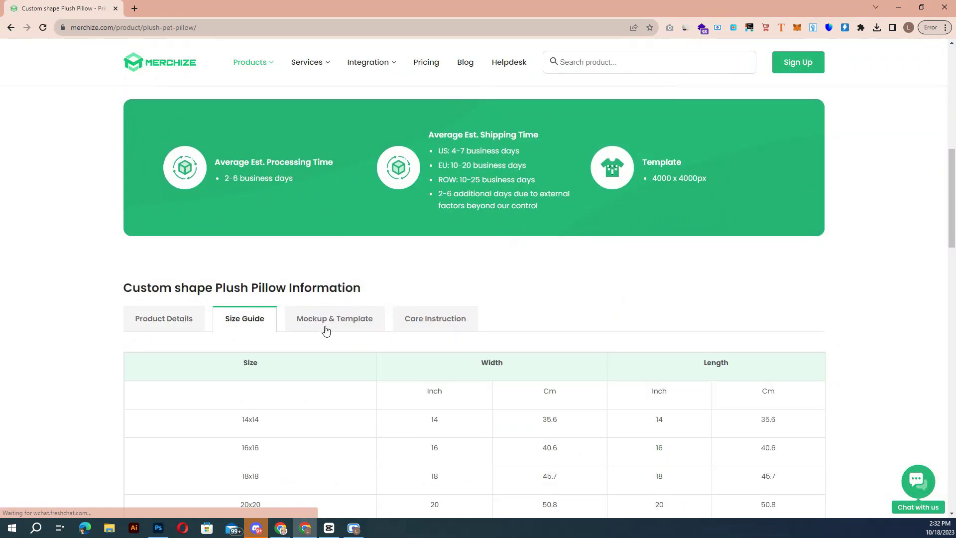
pyautogui.click(326, 328)
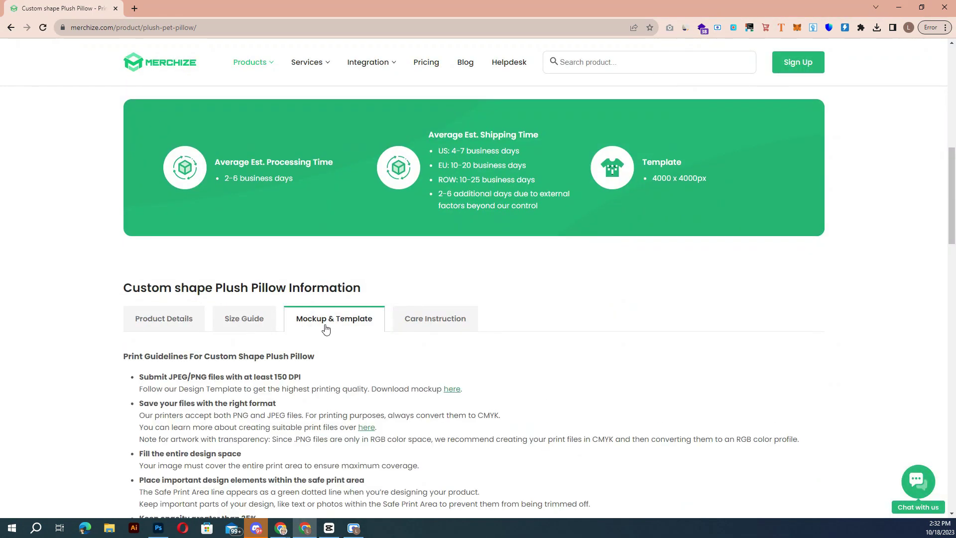
pyautogui.click(447, 389)
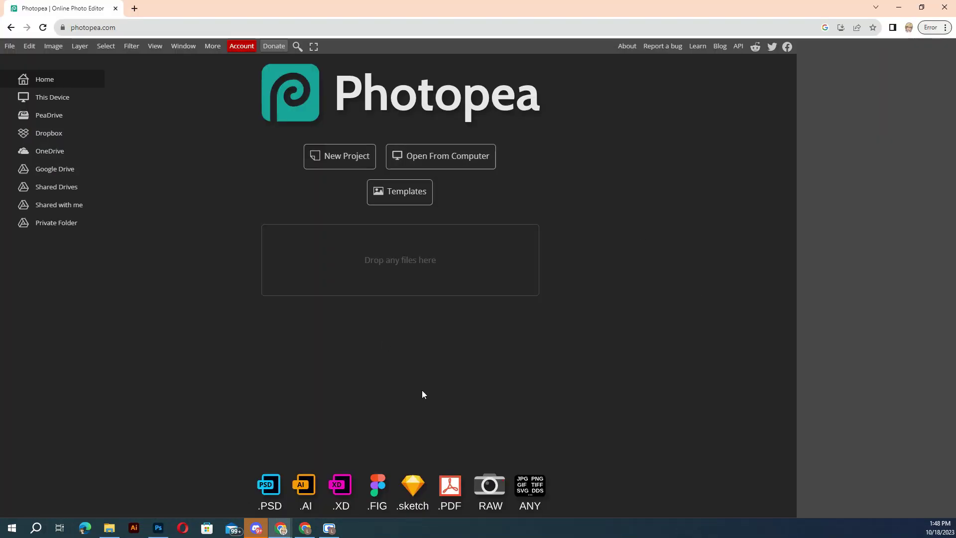
# Switch to Photoshop, open the Example front smart object in the pet pillow template and place the angry cat artwork in it.
pyautogui.click(158, 528)
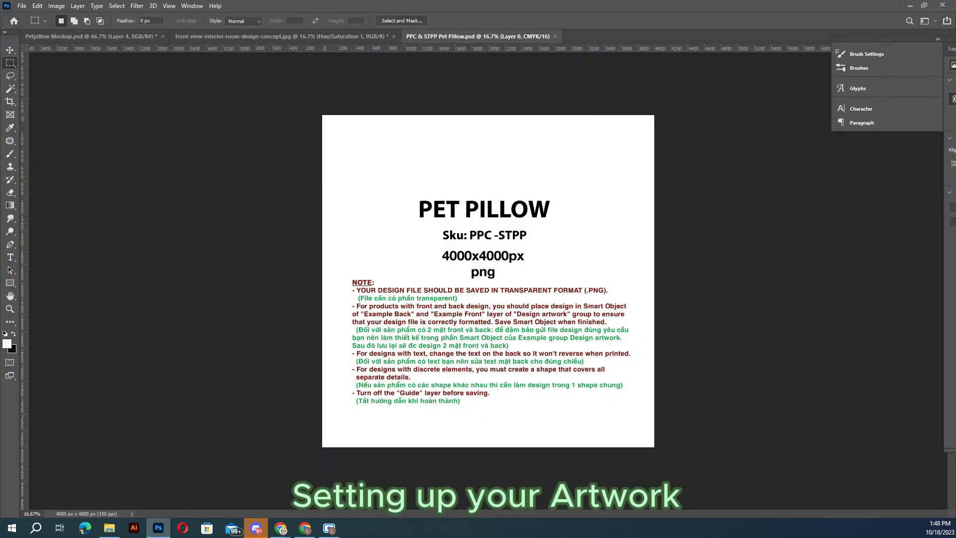
pyautogui.press('F7')
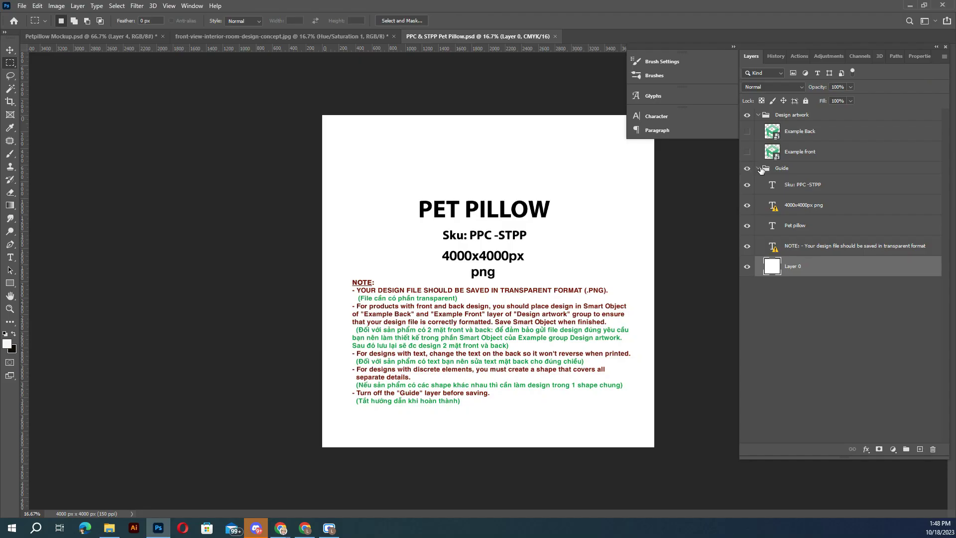
pyautogui.click(777, 159)
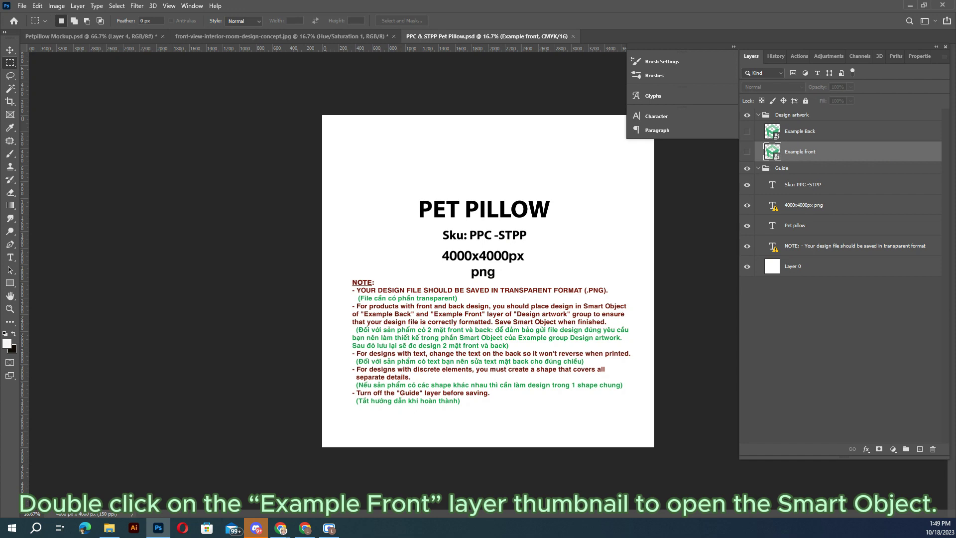
pyautogui.doubleClick(772, 152)
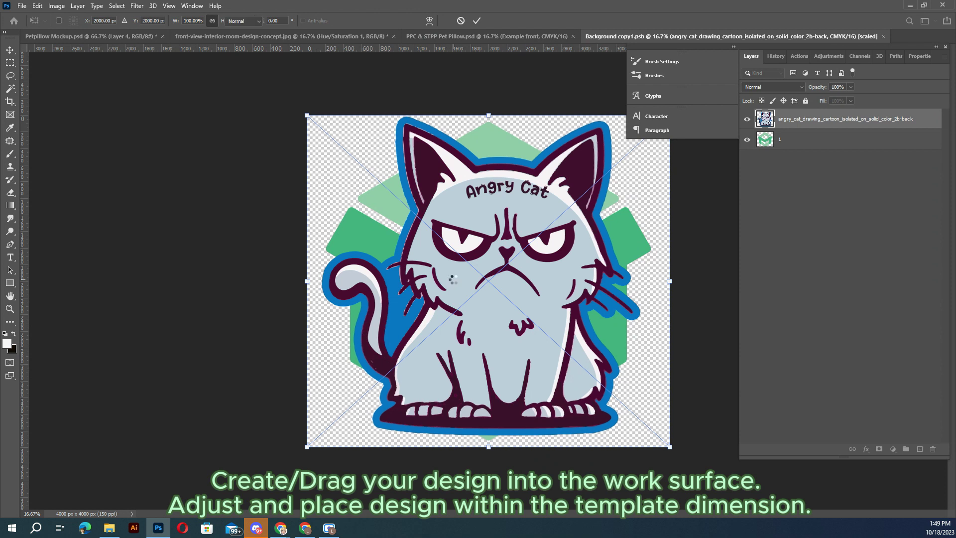
pyautogui.press('Return')
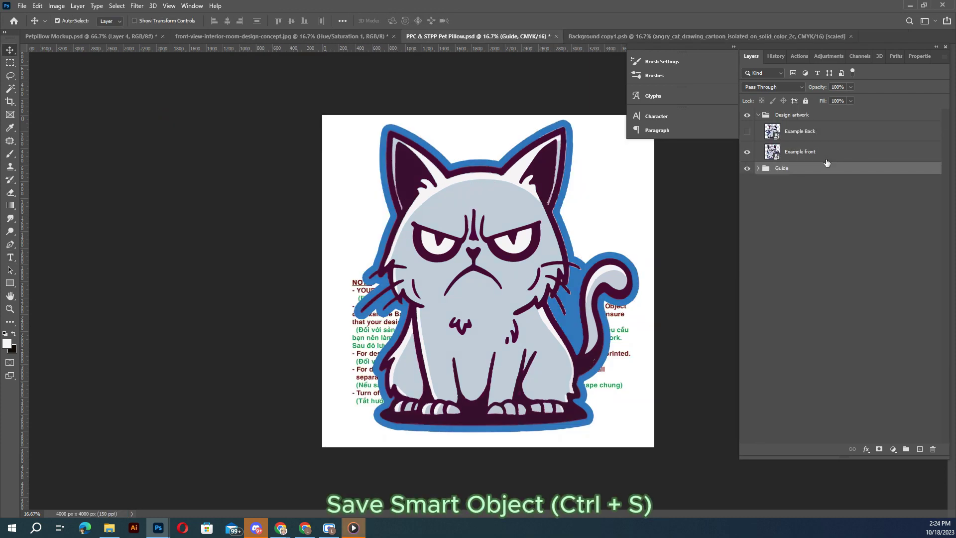
# Save the smart object holding the front cat artwork and, in the PPC & STPP Pet Pillow template, show Example Back instead of Example front.
pyautogui.click(828, 164)
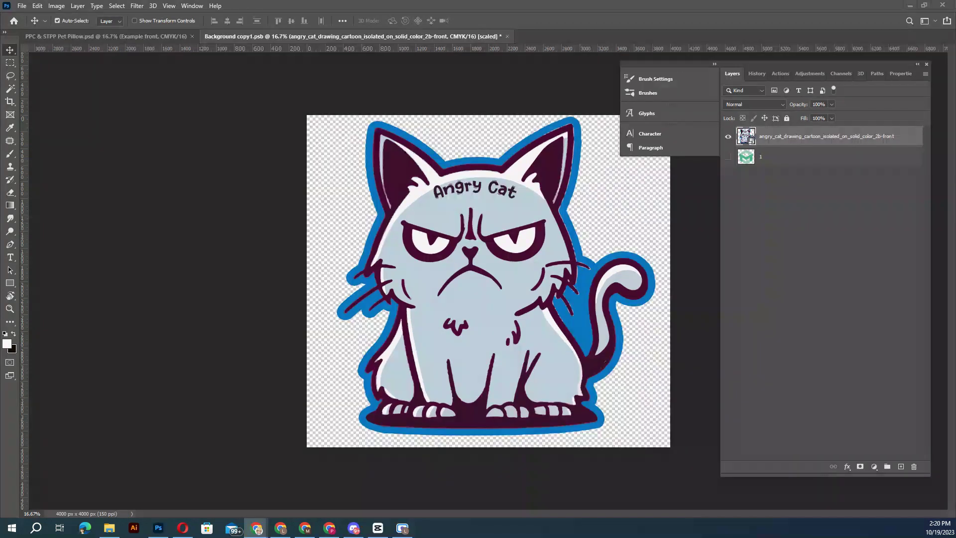
pyautogui.hotkey('ctrl', 's')
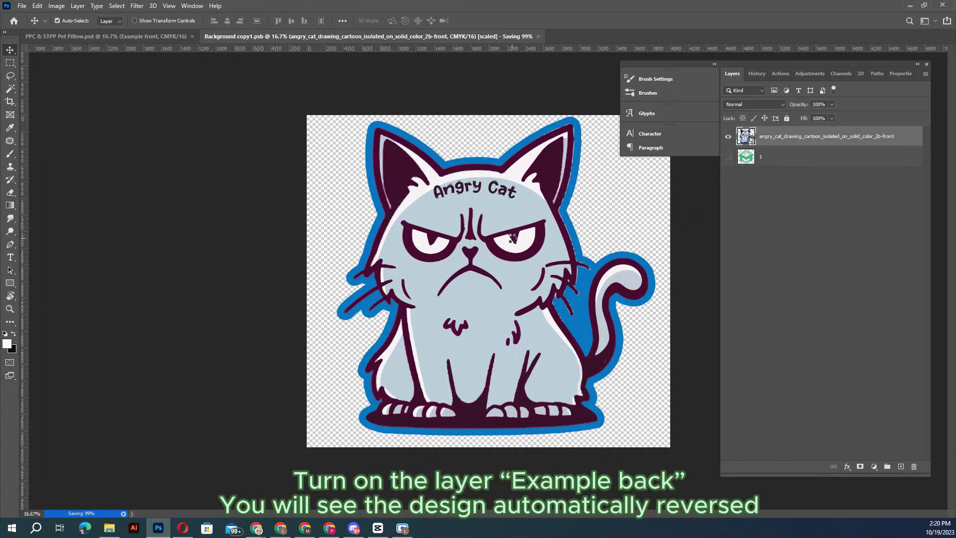
pyautogui.hotkey('ctrl', 'Tab')
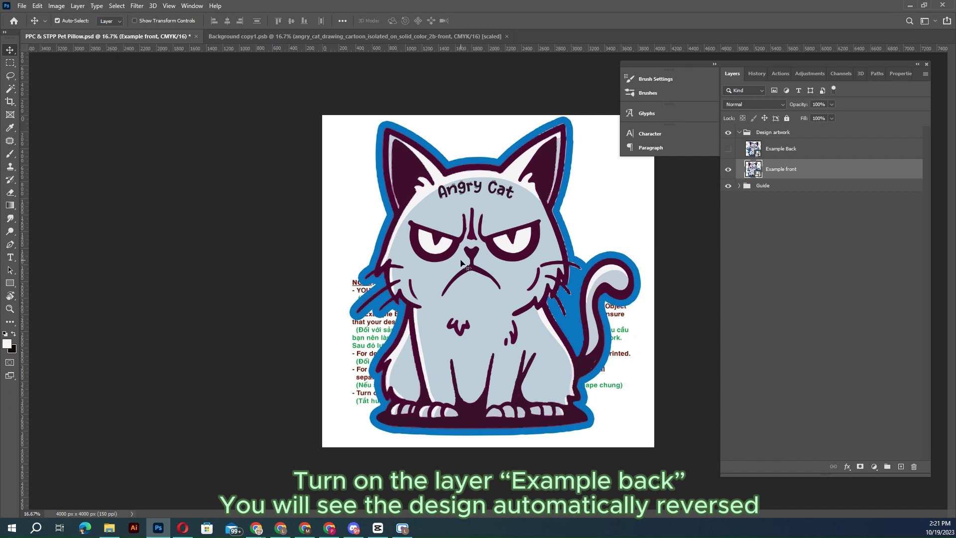
pyautogui.click(728, 148)
pyautogui.click(728, 169)
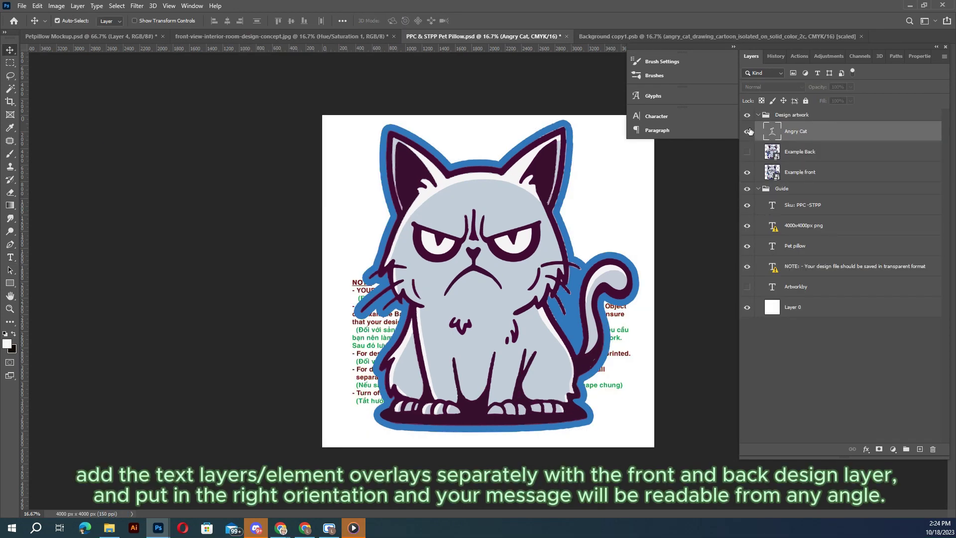
# Show the Angry Cat text layer, place it between Example Back and Example front, and centre the text on the cat's forehead.
pyautogui.click(747, 131)
pyautogui.doubleClick(508, 193)
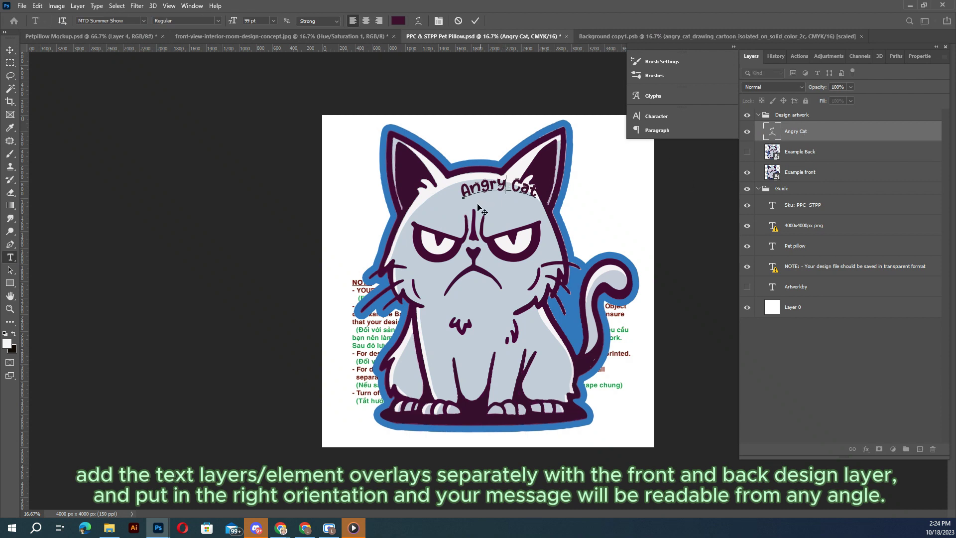
pyautogui.moveTo(807, 132); pyautogui.dragTo(789, 162)
pyautogui.press('v')
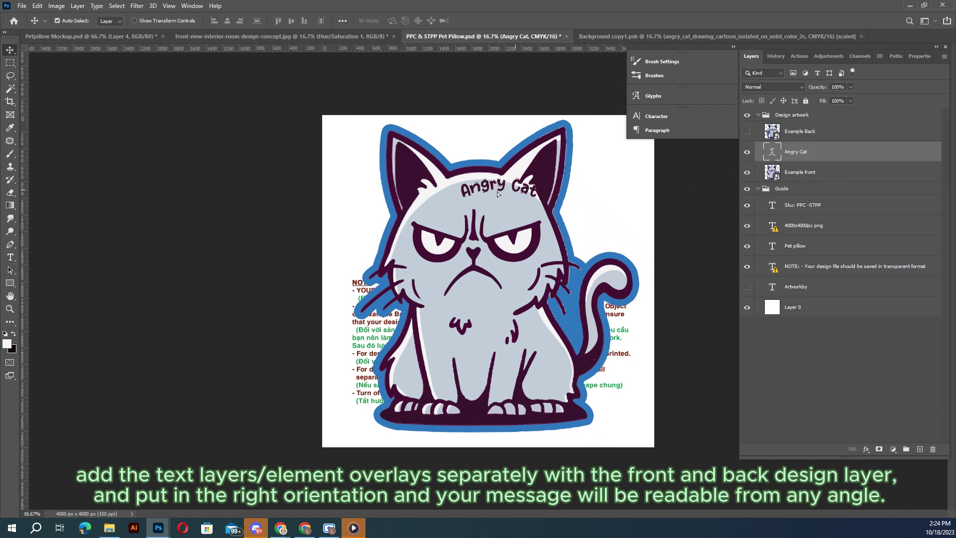
pyautogui.moveTo(499, 196); pyautogui.dragTo(484, 202)
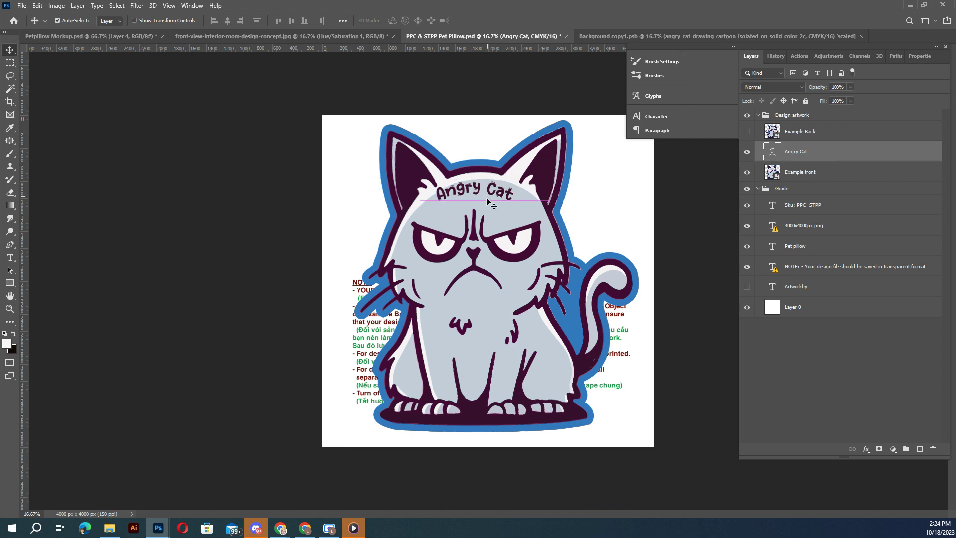
# Hide the Guide group and bring up the PNG export options for the front design.
pyautogui.click(747, 189)
pyautogui.click(19, 6)
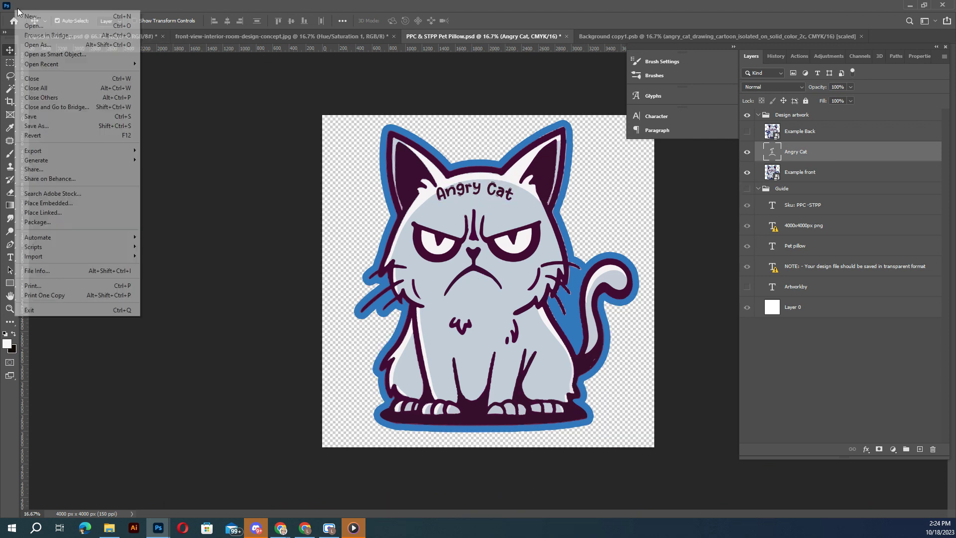
pyautogui.moveTo(128, 152)
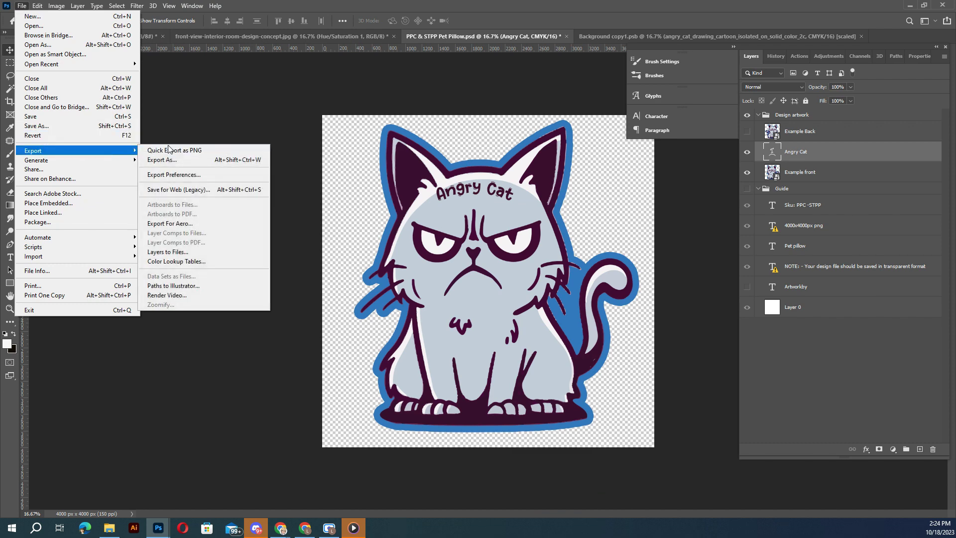
pyautogui.click(890, 165)
pyautogui.click(890, 167)
pyautogui.click(747, 151)
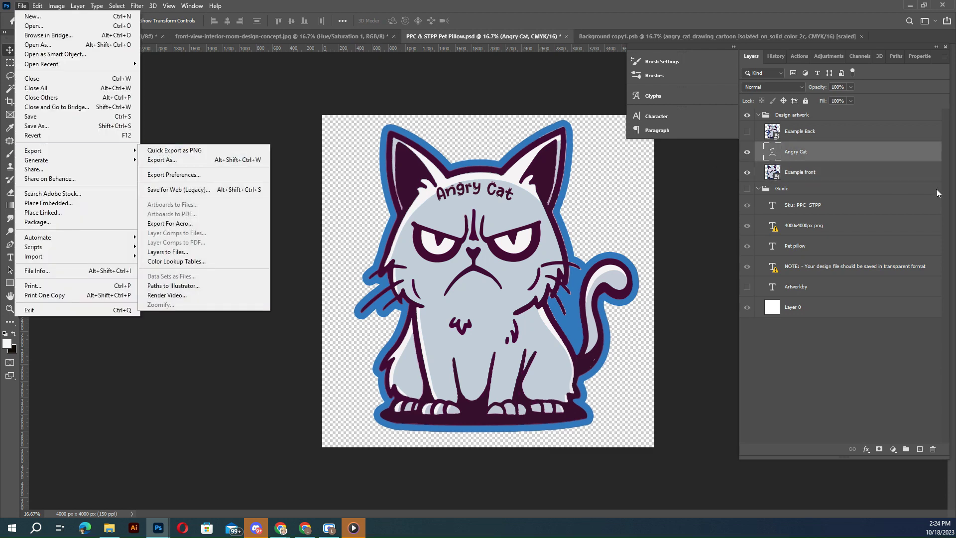
pyautogui.click(891, 168)
# Show Example Back instead of Example front, centre the Angry Cat text above it on the forehead, and bring up the PNG export options.
pyautogui.click(747, 131)
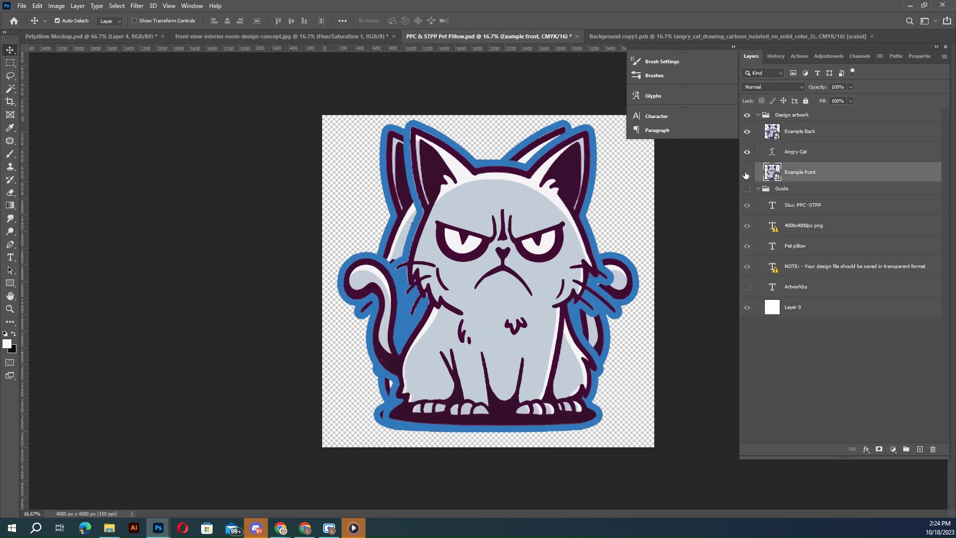
pyautogui.click(746, 172)
pyautogui.moveTo(804, 153); pyautogui.dragTo(796, 125)
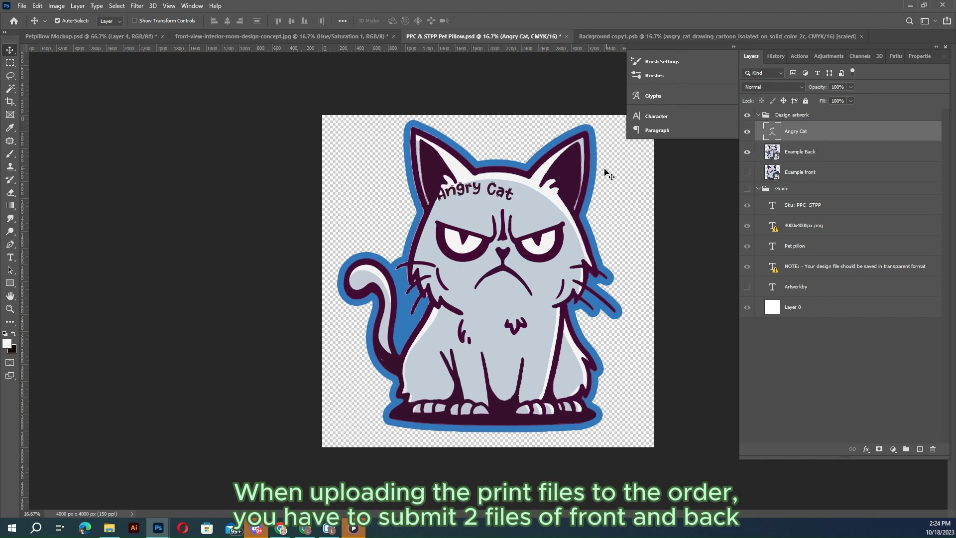
pyautogui.moveTo(514, 193); pyautogui.dragTo(538, 193)
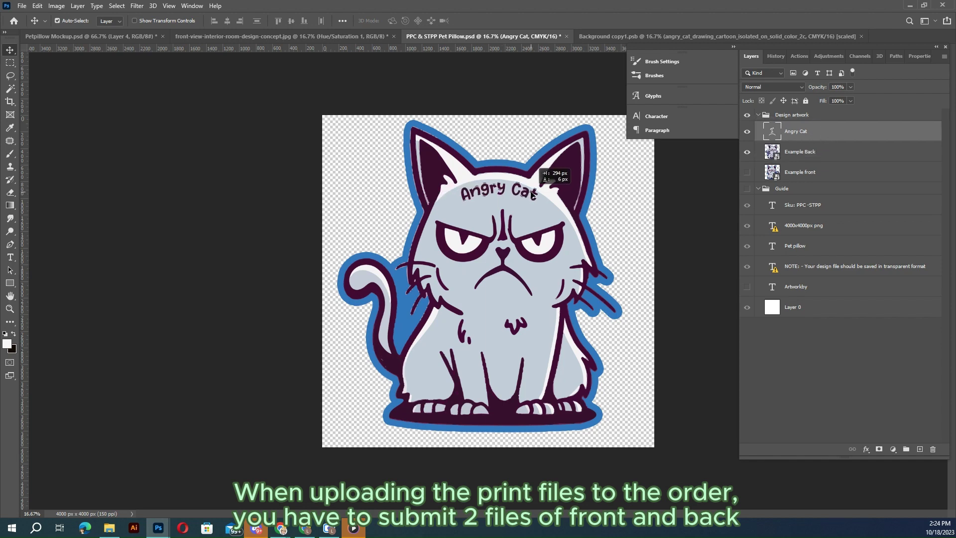
pyautogui.click(21, 6)
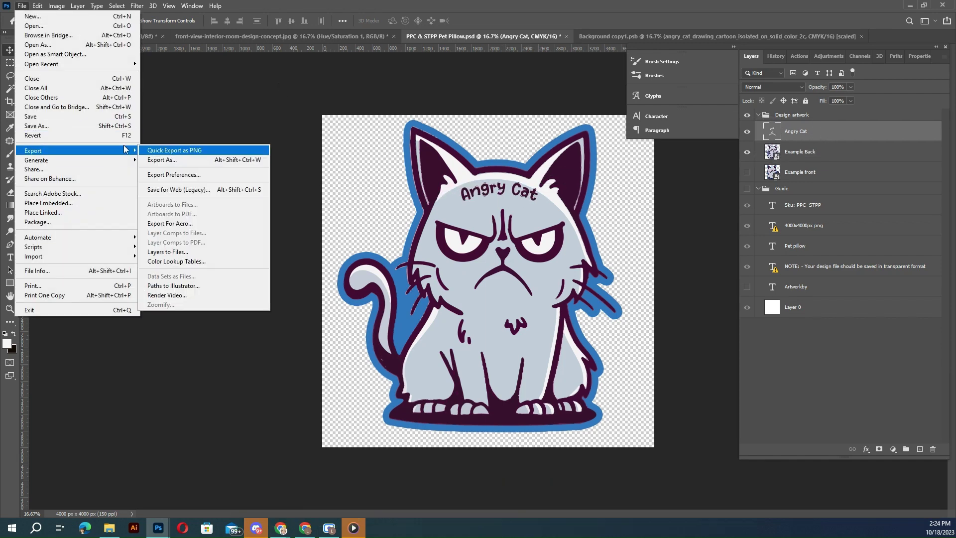
pyautogui.click(821, 131)
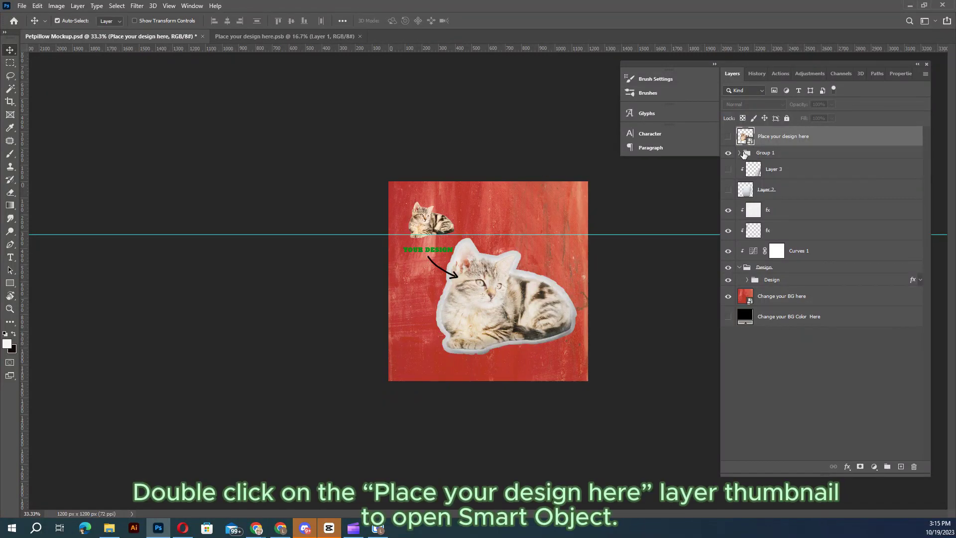
# In the Petpillow Mockup's Place your design here smart object, show the angry cat artwork, hide Layer 1 and return to the mockup.
pyautogui.doubleClick(752, 142)
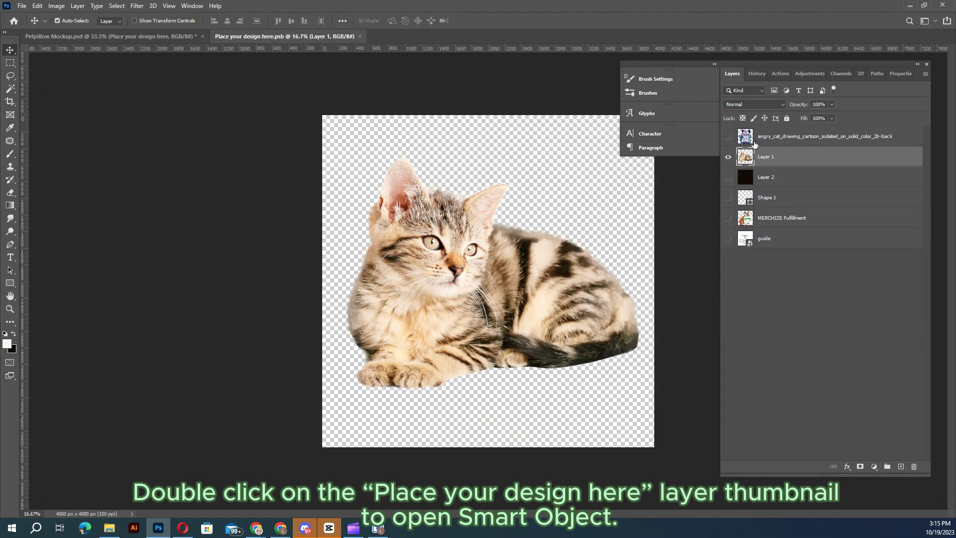
pyautogui.click(728, 138)
pyautogui.click(728, 157)
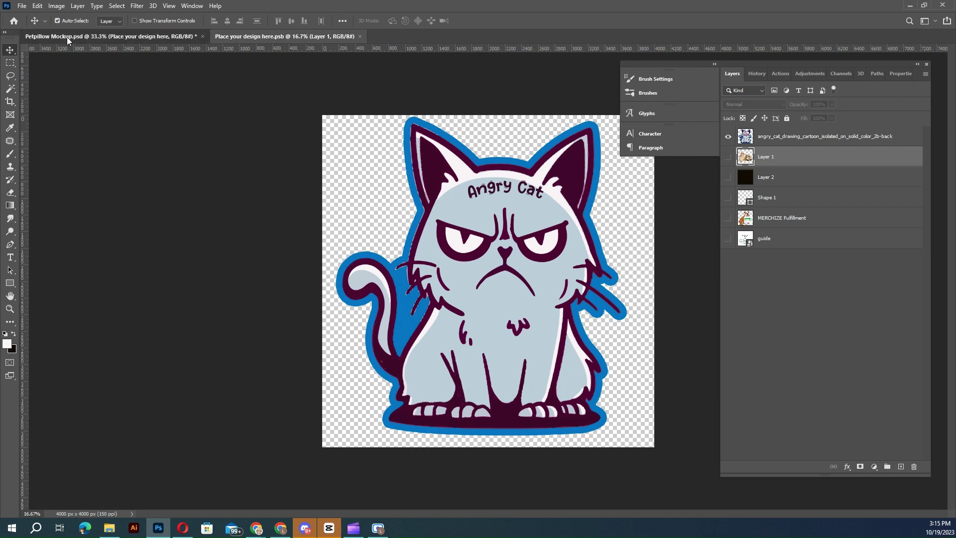
pyautogui.hotkey('ctrl', 'Tab')
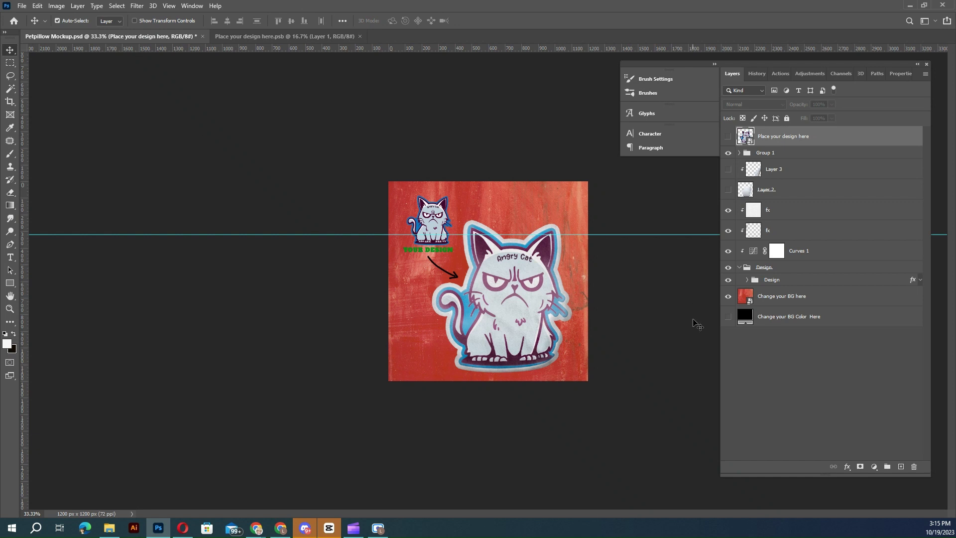
# Hide Group 1 in the mockup, briefly preview it without the Change your BG here background, and bring up the export options.
pyautogui.click(739, 152)
pyautogui.click(728, 152)
pyautogui.click(728, 357)
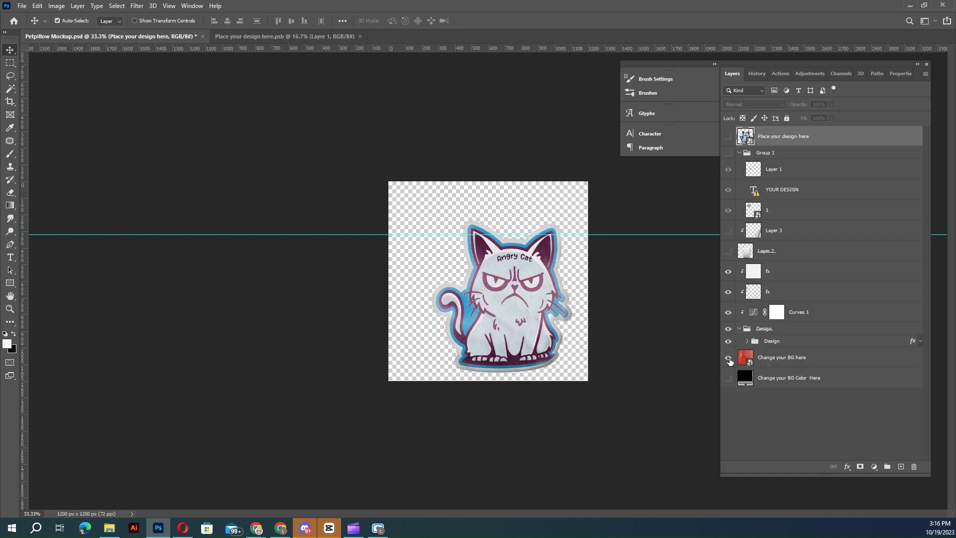
pyautogui.click(728, 358)
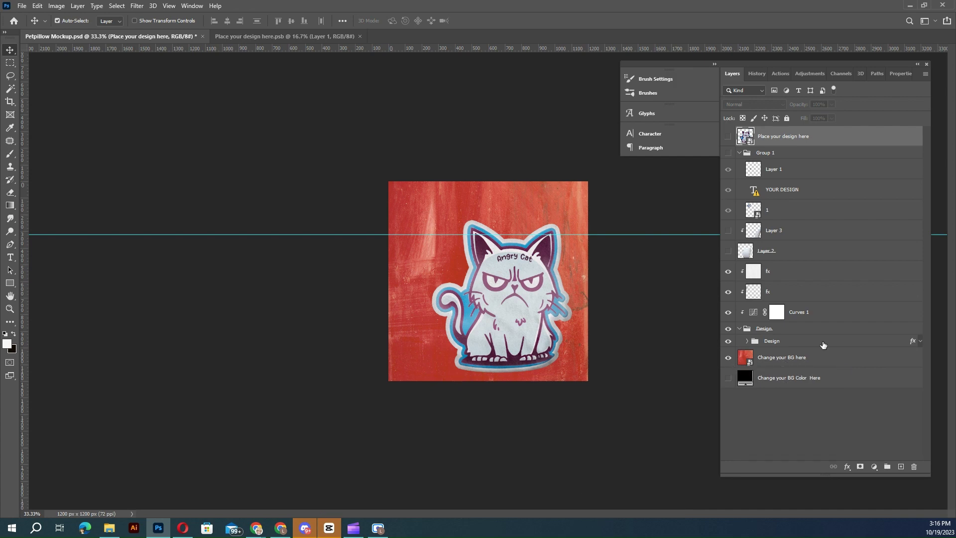
pyautogui.click(22, 6)
pyautogui.moveTo(75, 154)
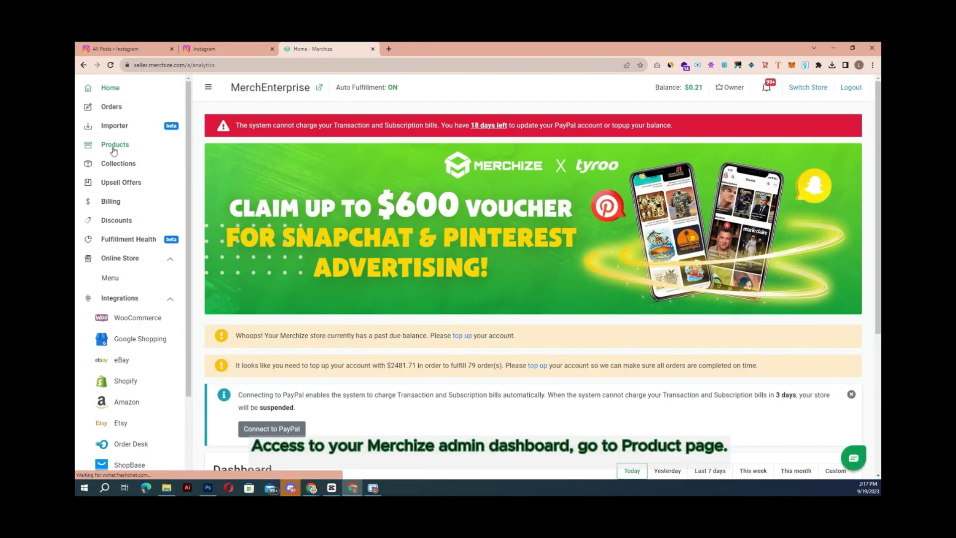
# In the Merchize seller dashboard, start a new regular product without a preset and look through its form down to Artworks and Variants.
pyautogui.click(113, 150)
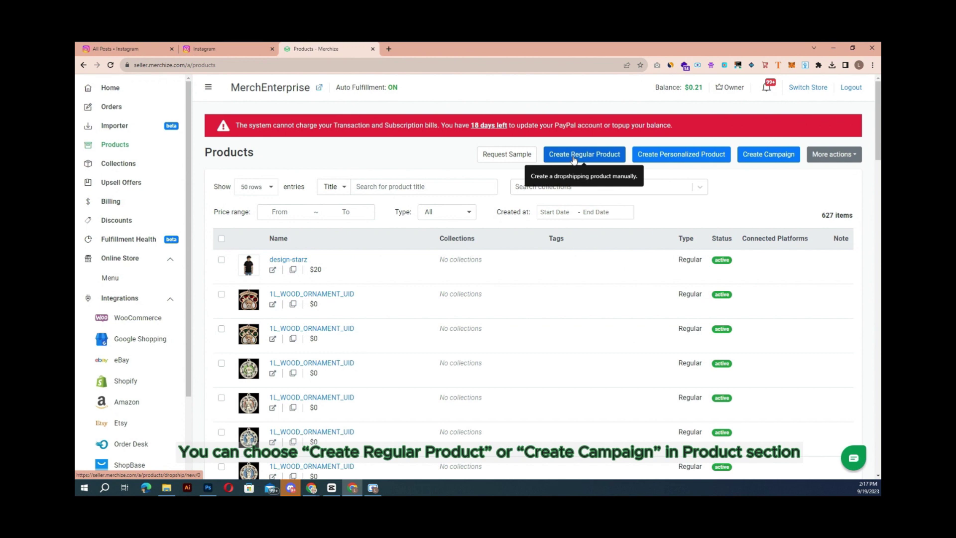
pyautogui.click(573, 155)
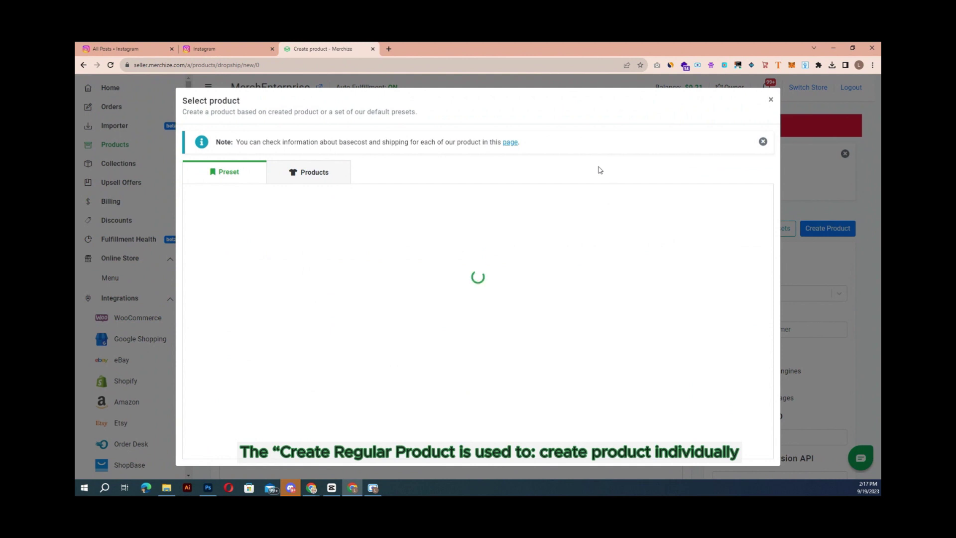
pyautogui.click(764, 99)
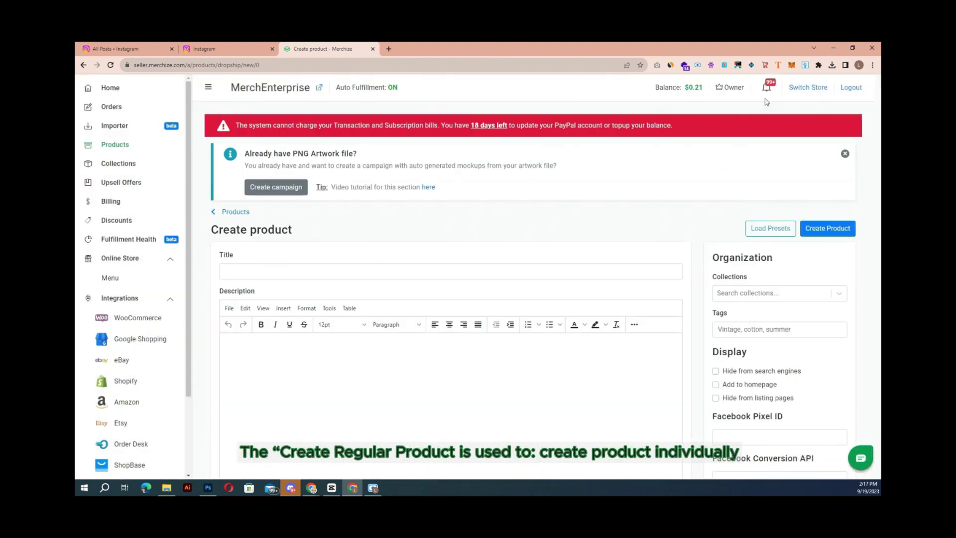
pyautogui.scroll(-2, 516, 241)
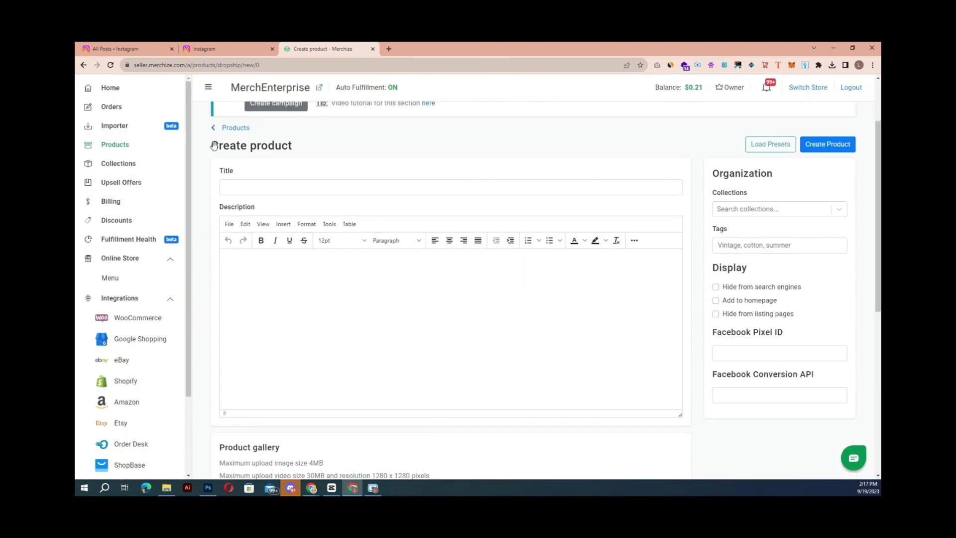
pyautogui.scroll(-6, 356, 358)
pyautogui.scroll(-1, 389, 374)
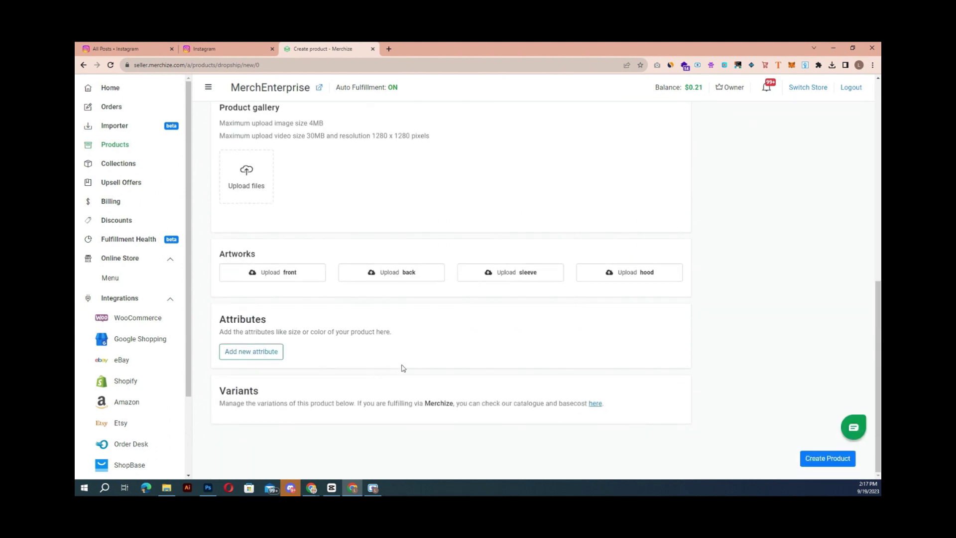
# Start a new campaign with the Vertical Photo Night Light (rectangle base) and Custom Shape Acrylic Plaque Vertical, and proceed to Design & Pricing.
pyautogui.click(123, 145)
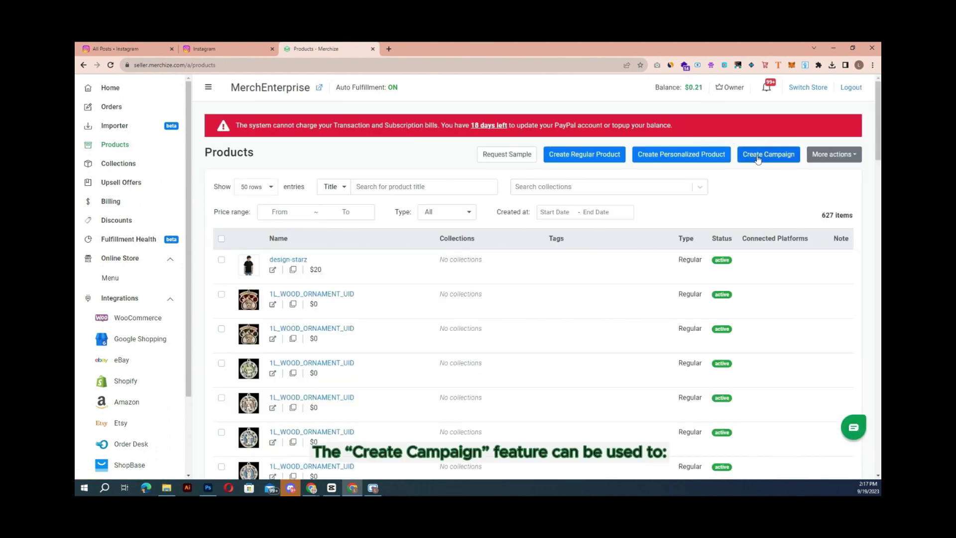
pyautogui.click(759, 155)
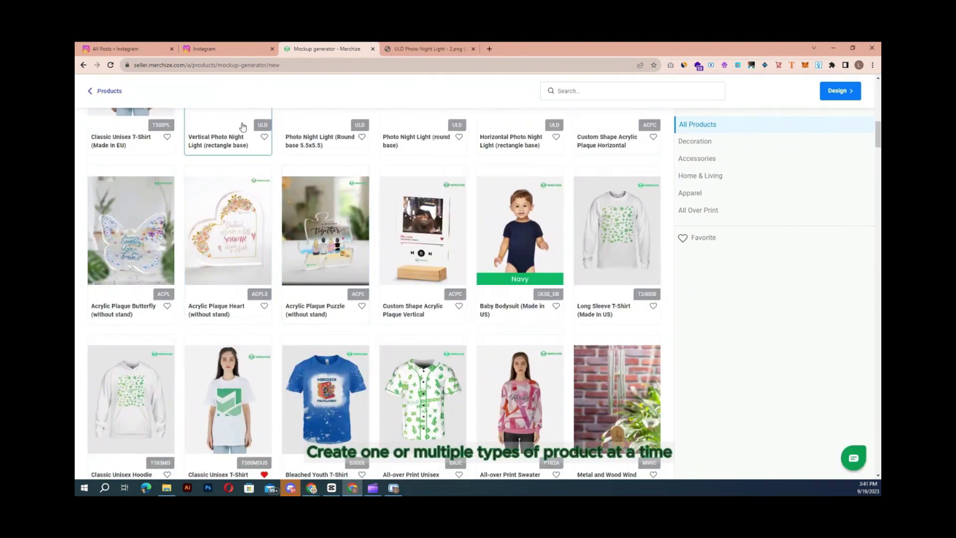
pyautogui.click(427, 298)
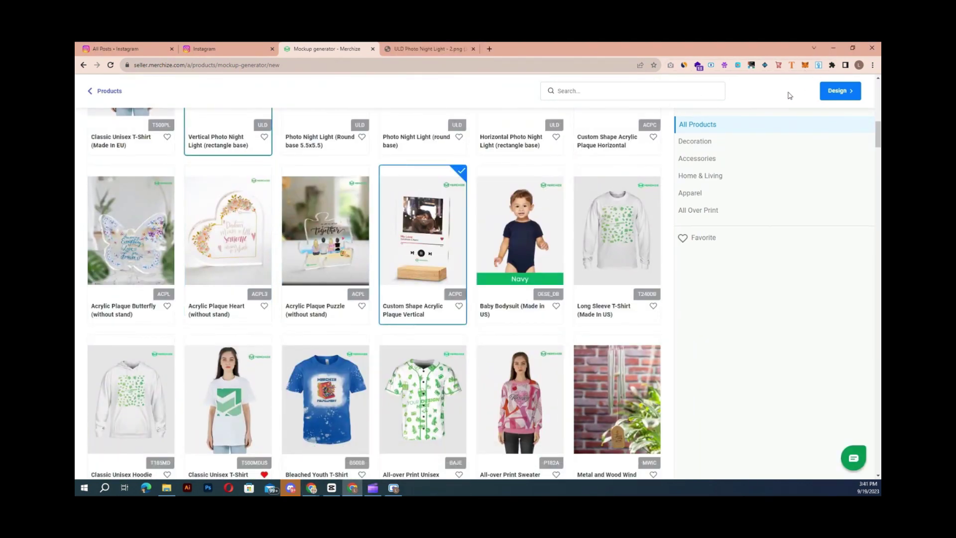
pyautogui.click(846, 92)
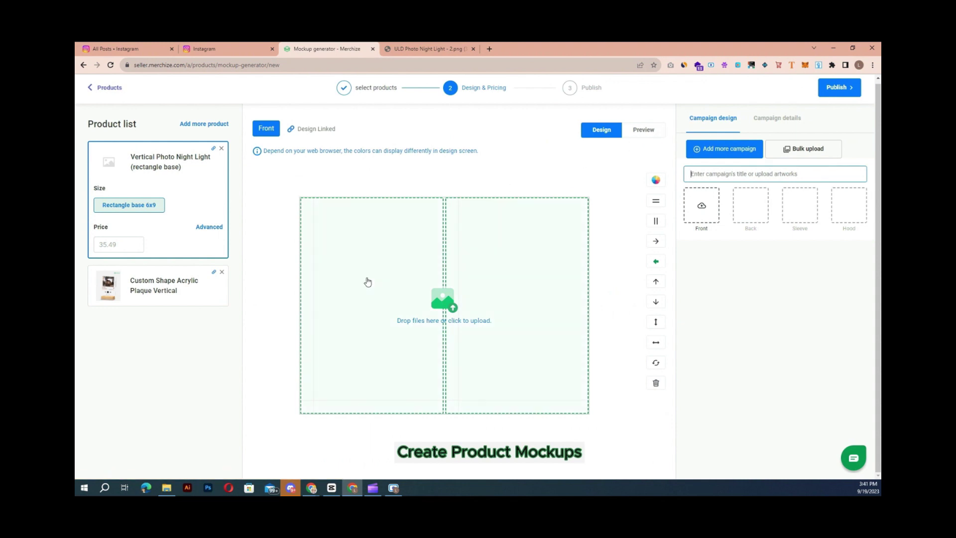
# Add the ULD Photo Night Light (Rectangle Base) artwork file to the night light's Front design area and preview the mockup.
pyautogui.press('super+e')
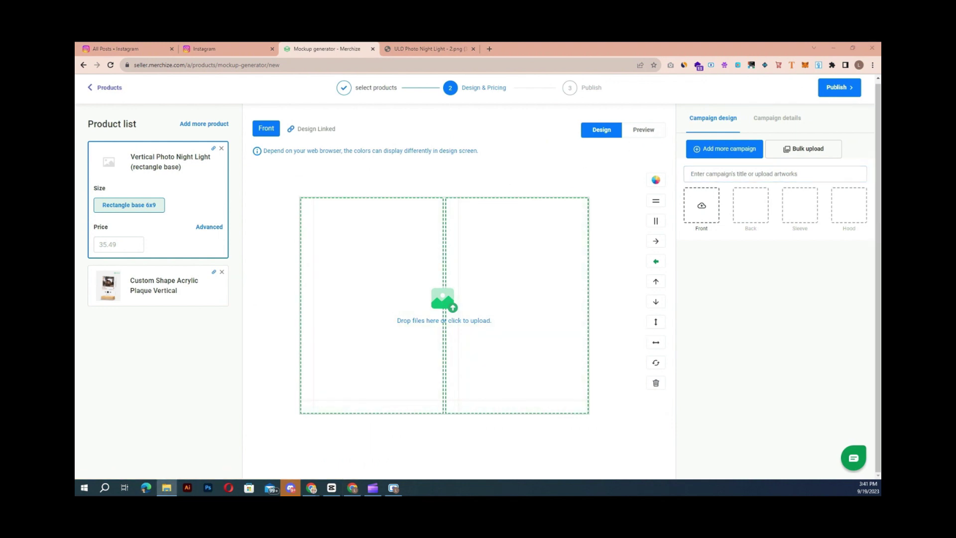
pyautogui.moveTo(553, 343); pyautogui.dragTo(471, 309)
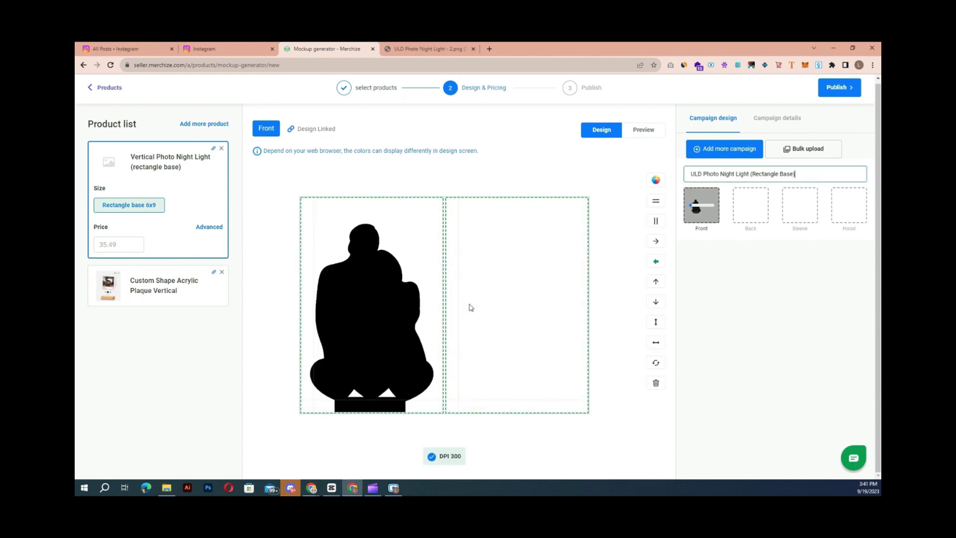
pyautogui.click(642, 131)
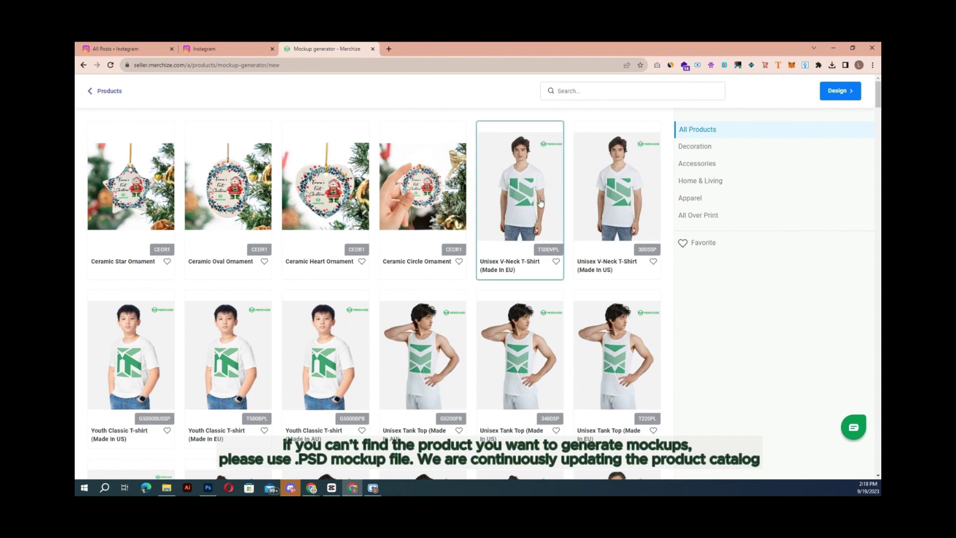
# Look through the campaign product catalogue under All Products for the product types that support mockup generation.
pyautogui.scroll(-3, 449, 330)
pyautogui.scroll(3, 514, 265)
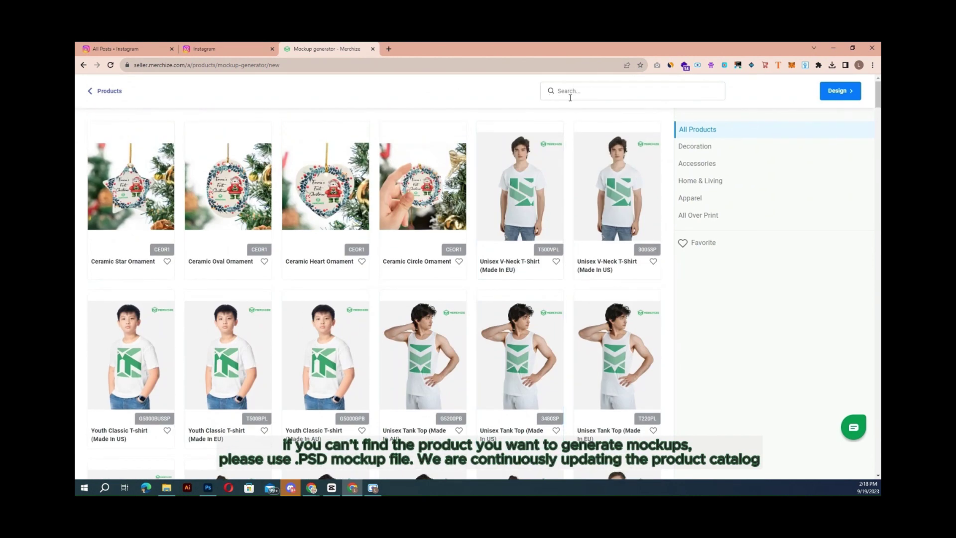
pyautogui.scroll(-3, 411, 337)
pyautogui.scroll(-5, 411, 336)
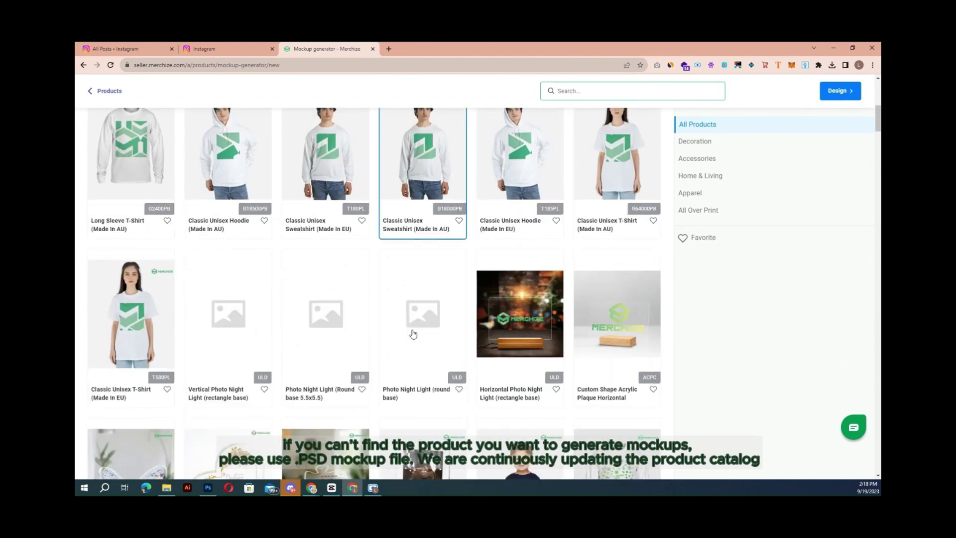
pyautogui.scroll(-5, 398, 343)
pyautogui.scroll(-5, 504, 392)
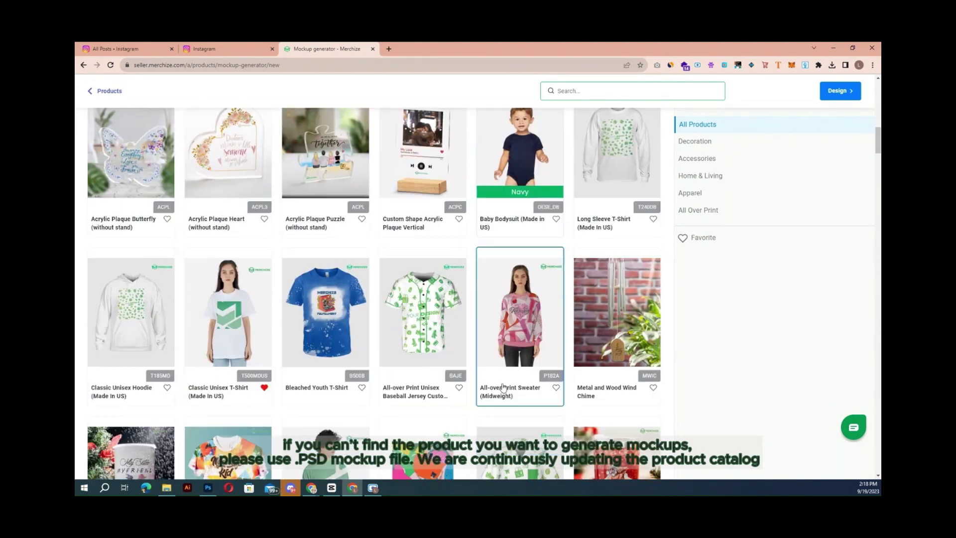
pyautogui.scroll(-6, 501, 384)
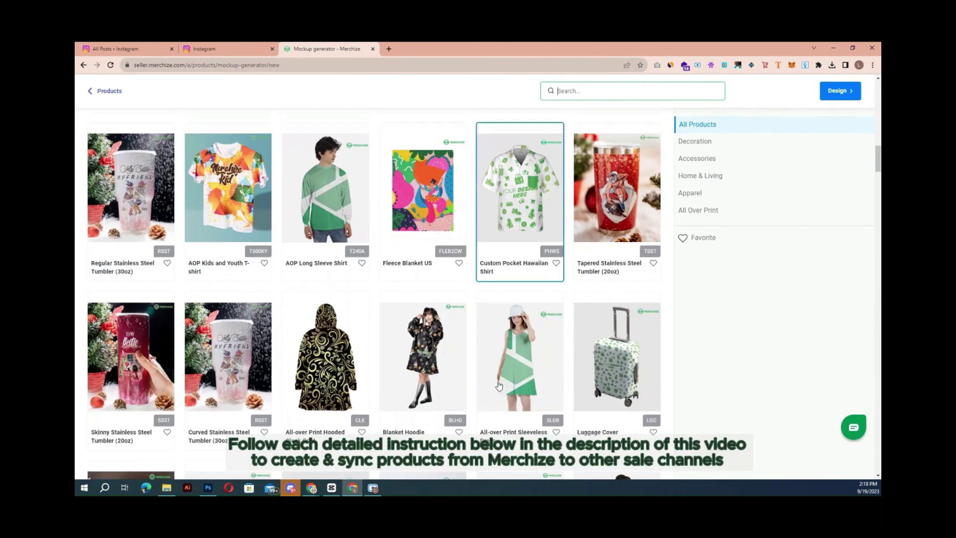
pyautogui.scroll(10, 498, 380)
pyautogui.scroll(15, 498, 380)
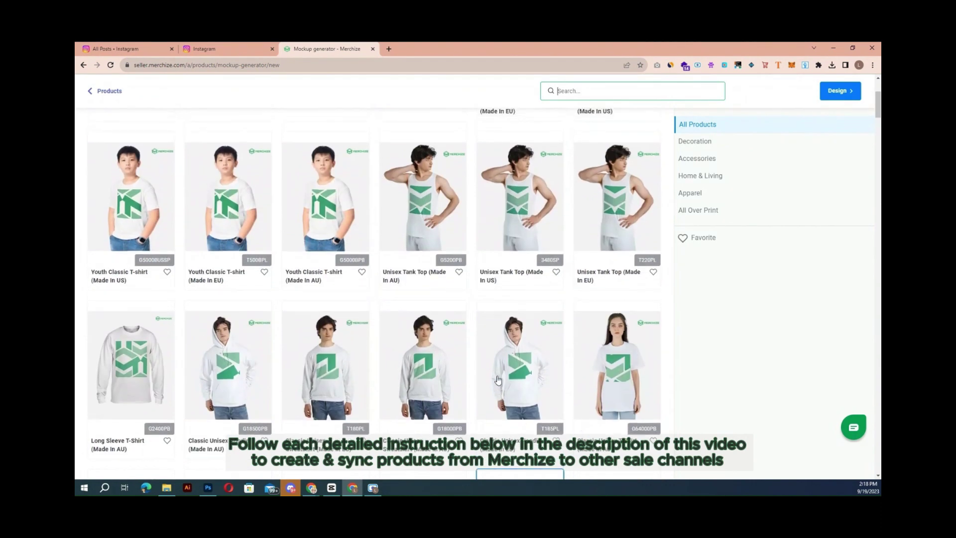